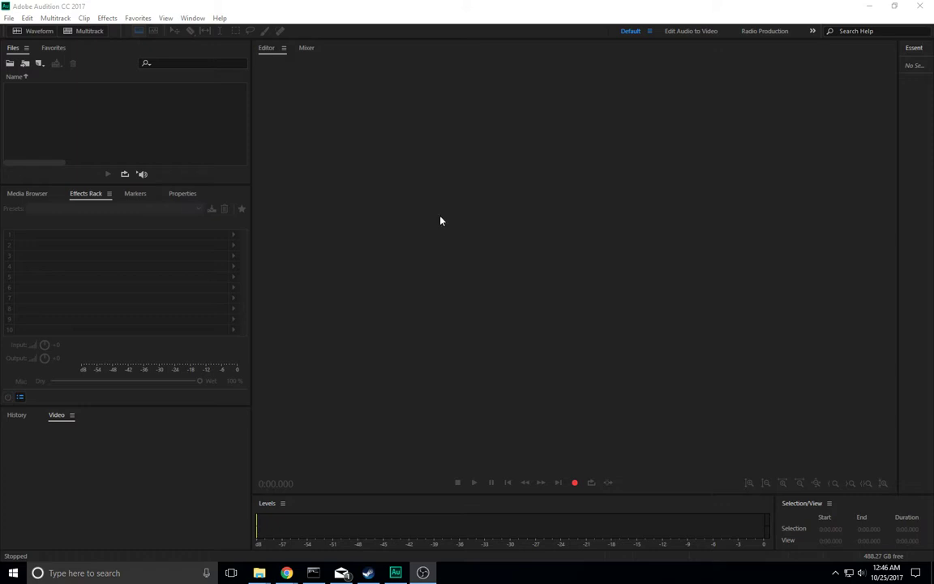
Create a new default stereo audio file, Untitled 5, at 44100 Hz and 32-bit float
{"action": "left_click", "coordinate": [8, 18]}
{"action": "mouse_move", "coordinate": [49, 31]}
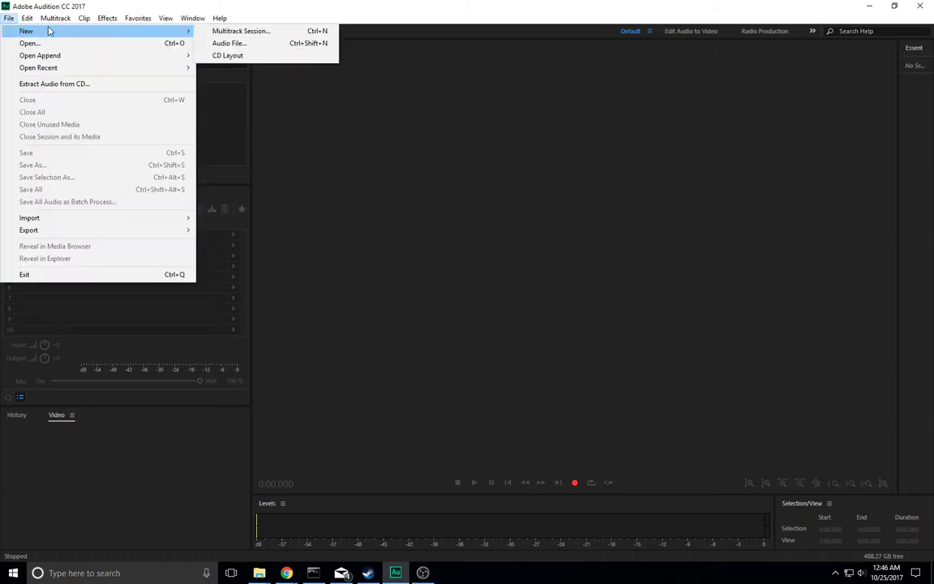
{"action": "left_click", "coordinate": [230, 43]}
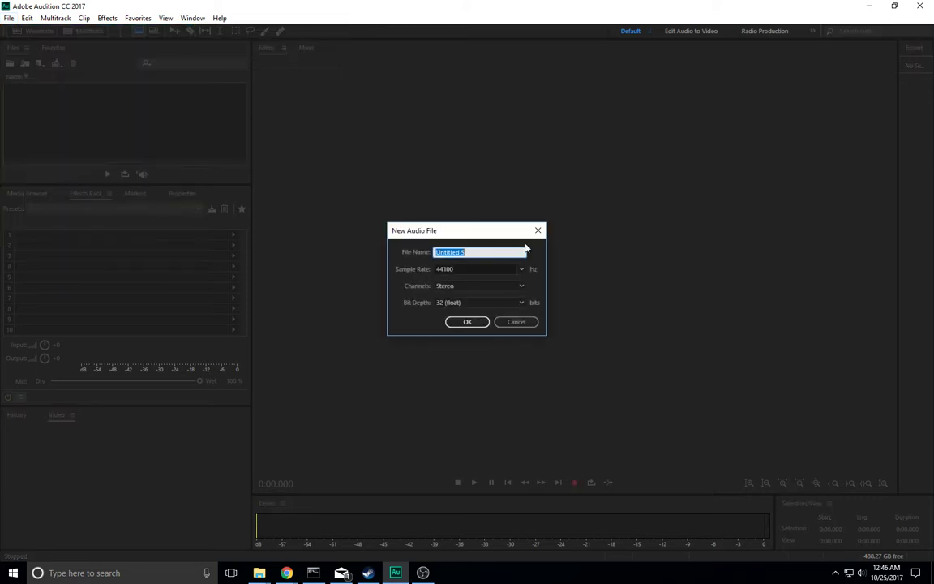
{"action": "left_click", "coordinate": [464, 324]}
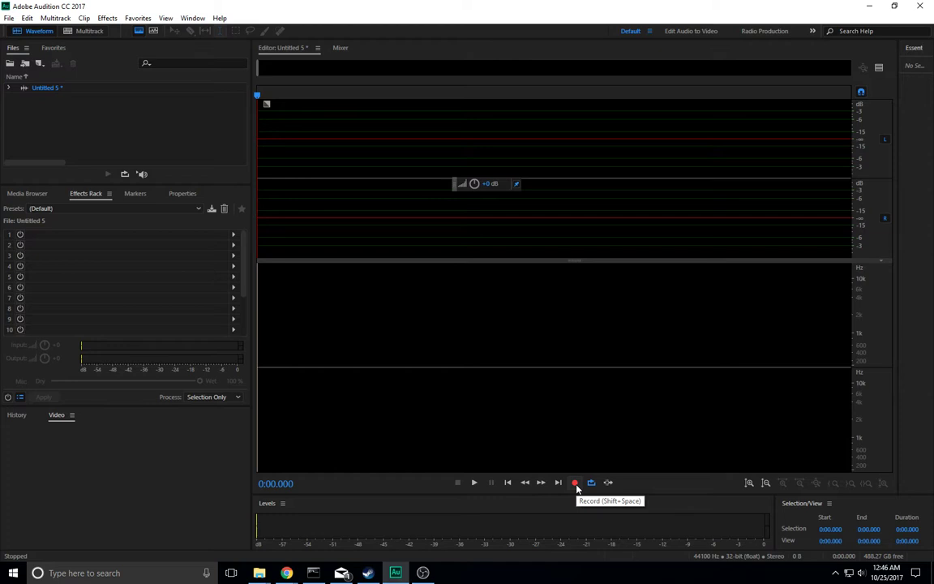
Record an 8-second spoken voice clip into Untitled 5 and play it back
{"action": "left_click", "coordinate": [574, 482]}
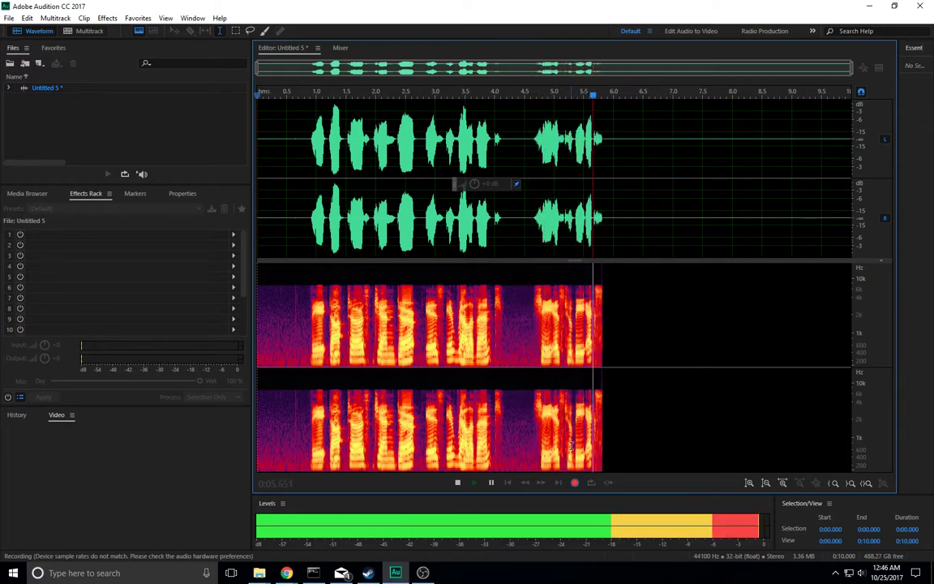
{"action": "left_click", "coordinate": [458, 483]}
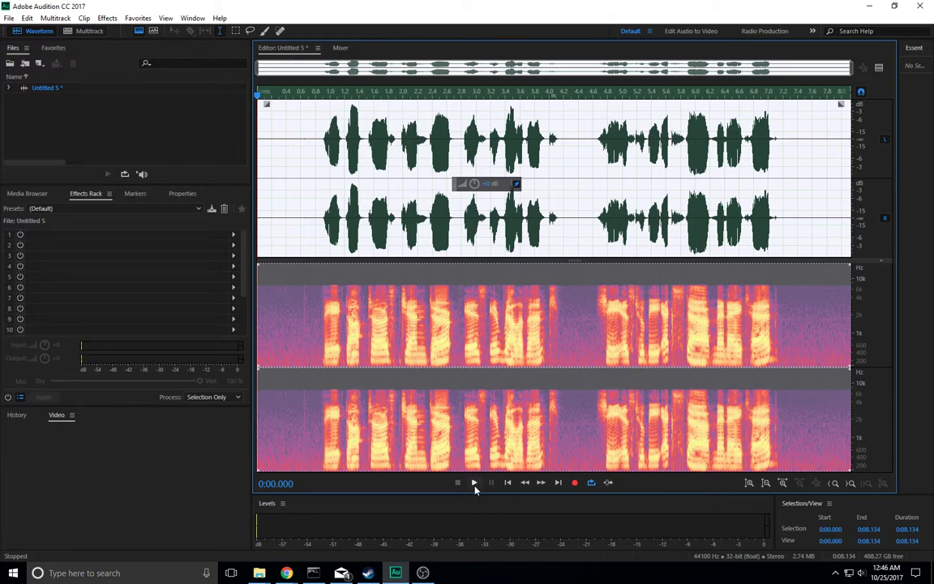
{"action": "left_click", "coordinate": [474, 483]}
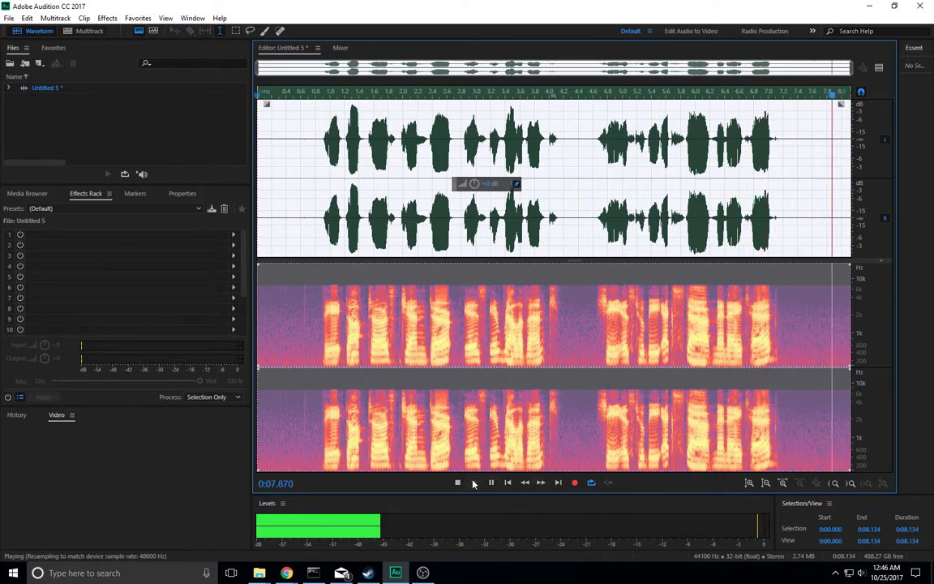
Delete the silent first 0.8 s and everything after 6.4 s, leaving a 6.4-second clip
{"action": "left_click", "coordinate": [309, 144]}
{"action": "left_click_drag", "start_coordinate": [314, 144], "coordinate": [257, 142]}
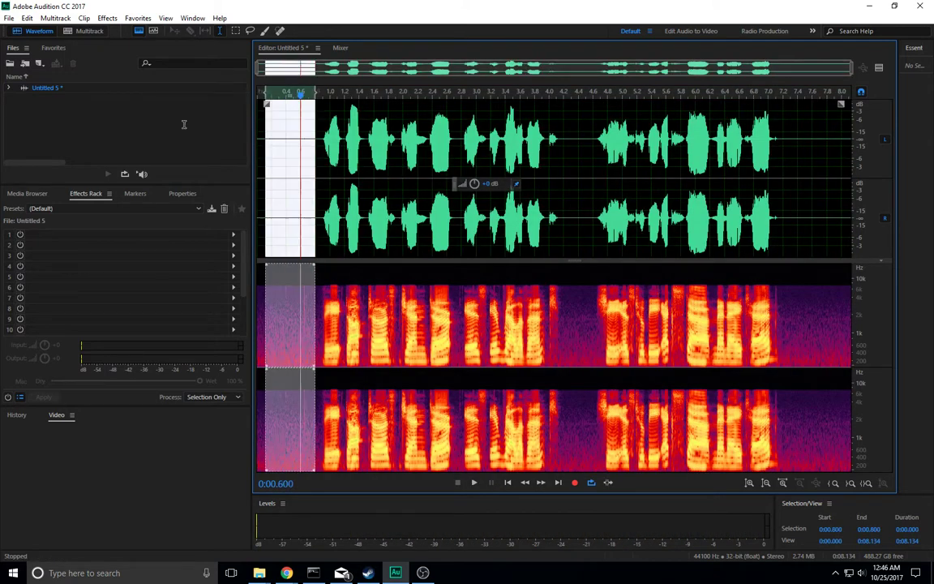
{"action": "key", "text": "Delete"}
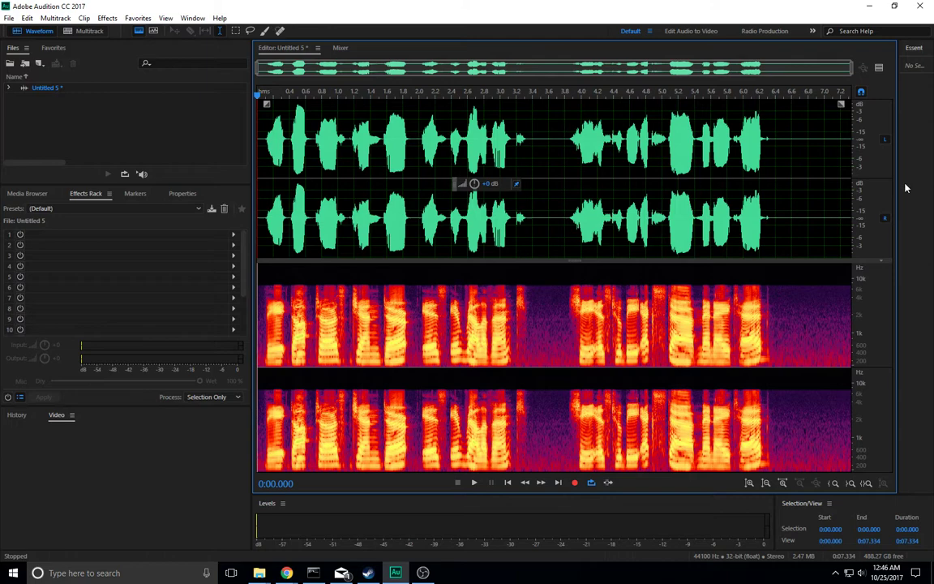
{"action": "left_click_drag", "start_coordinate": [776, 130], "coordinate": [860, 133]}
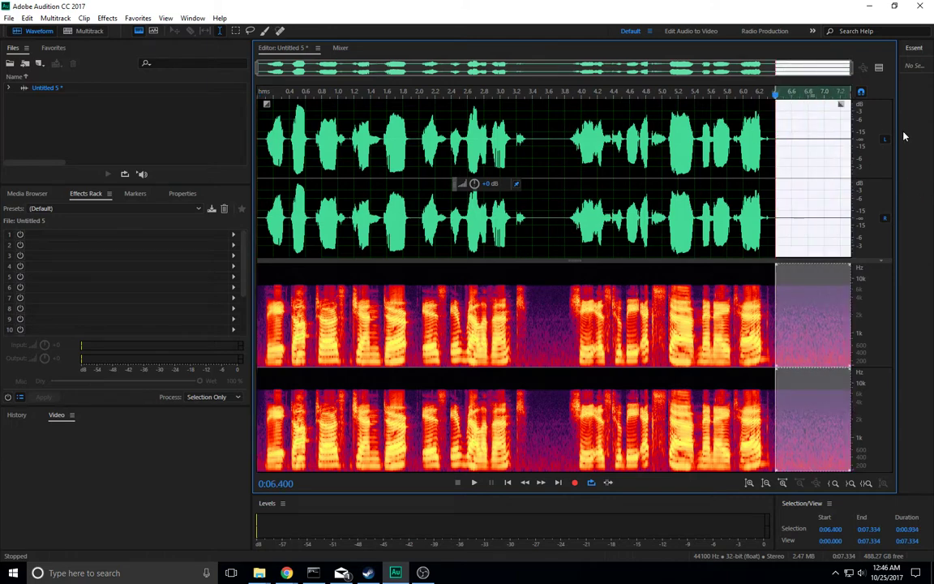
{"action": "key", "text": "Delete"}
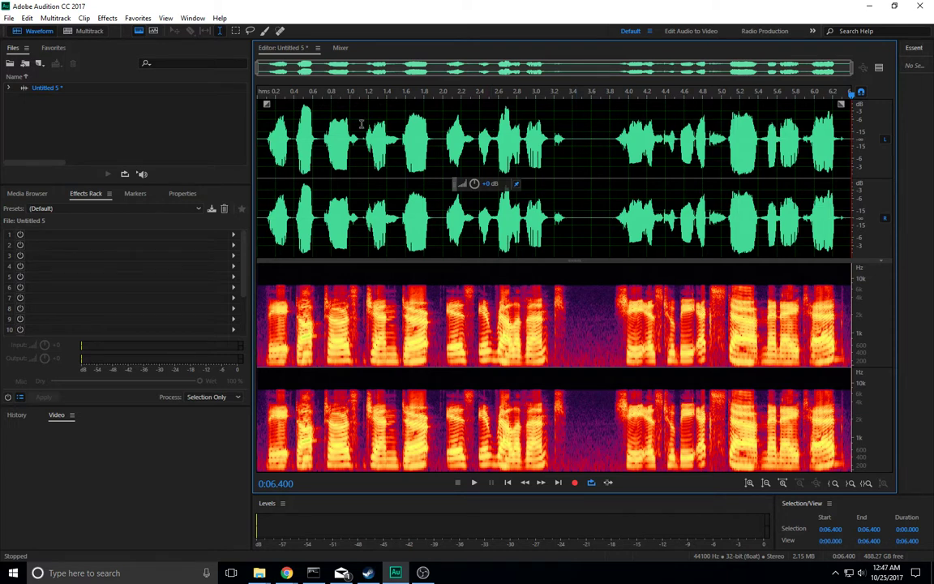
Create a second default stereo audio file, Untitled 6, to hold the tone
{"action": "left_click", "coordinate": [9, 19]}
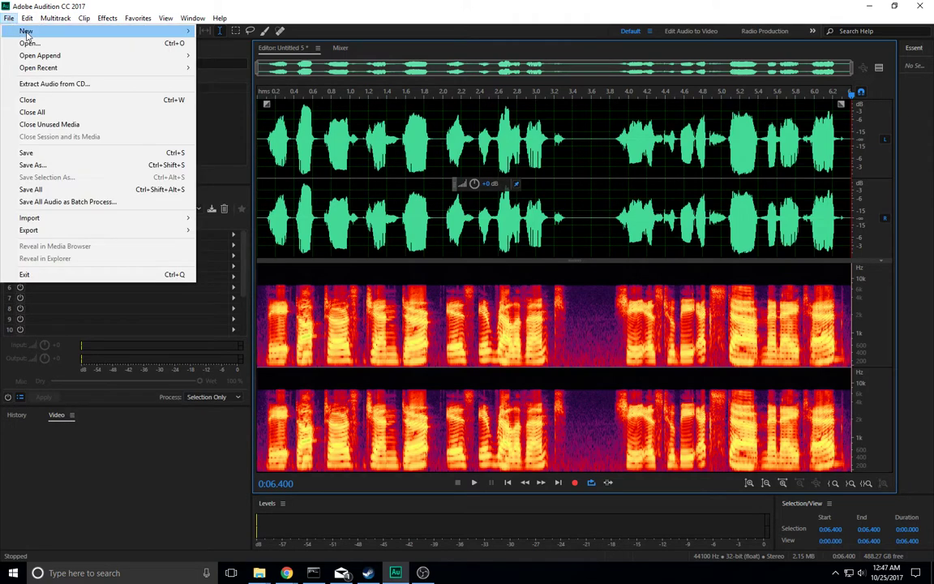
{"action": "left_click", "coordinate": [229, 18]}
{"action": "left_click", "coordinate": [27, 18]}
{"action": "mouse_move", "coordinate": [10, 24]}
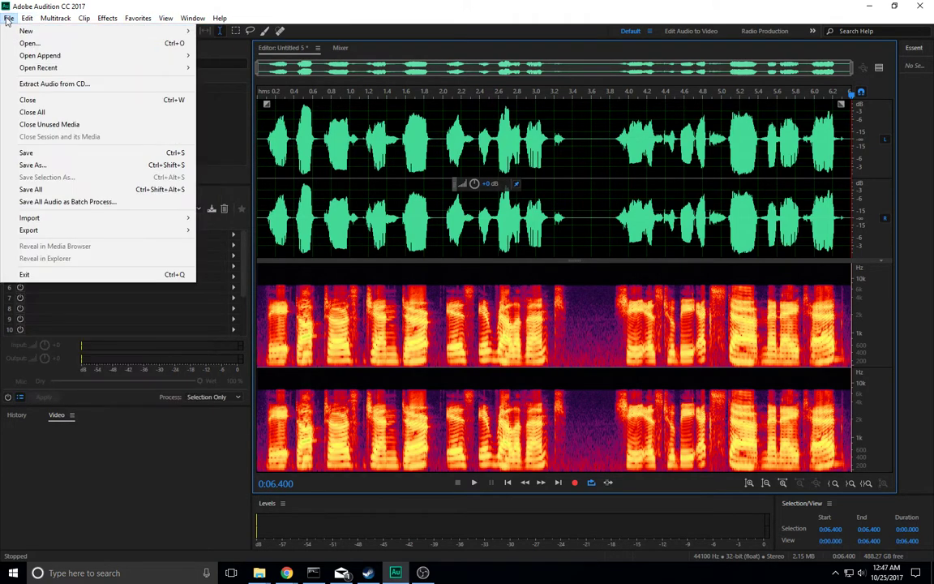
{"action": "mouse_move", "coordinate": [104, 31]}
{"action": "left_click", "coordinate": [235, 46]}
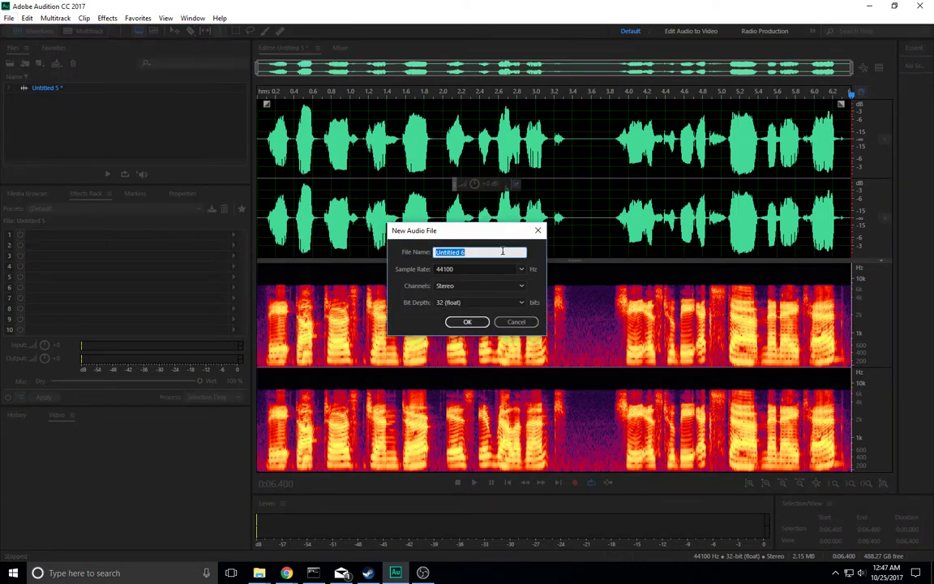
{"action": "left_click", "coordinate": [469, 322]}
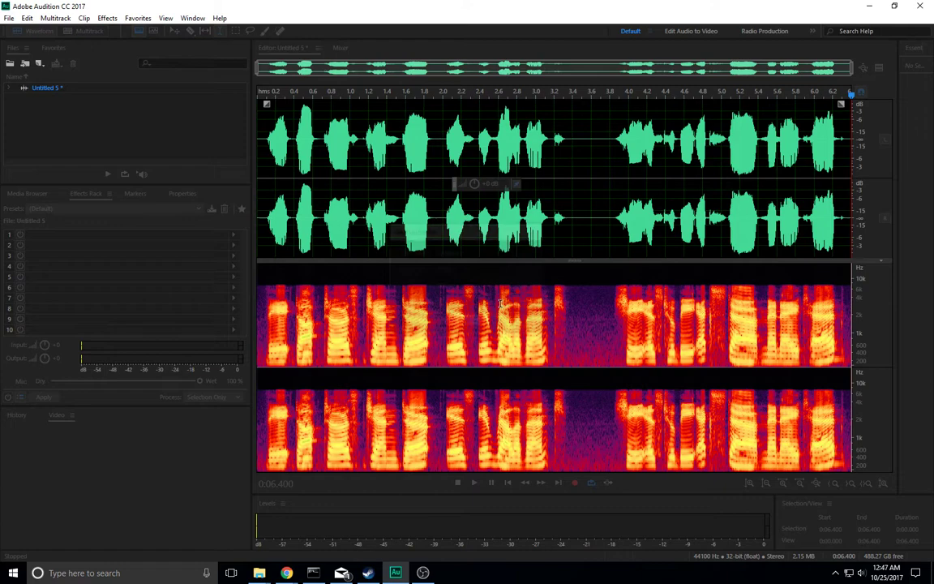
{"action": "left_click", "coordinate": [109, 21]}
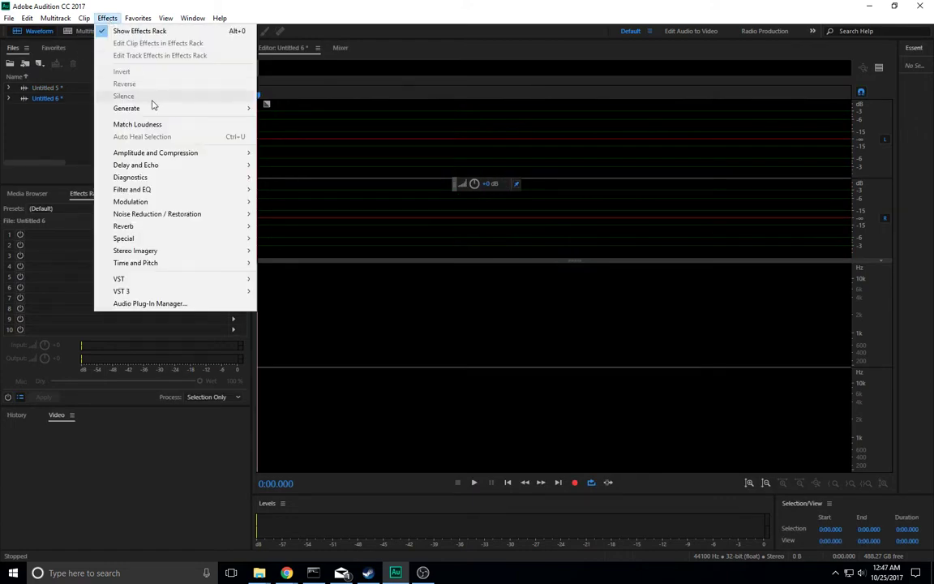
In Generate Tones, disable frequency components 2–5 so only the 20 Hz sine remains, then preview it
{"action": "mouse_move", "coordinate": [154, 106]}
{"action": "left_click", "coordinate": [281, 133]}
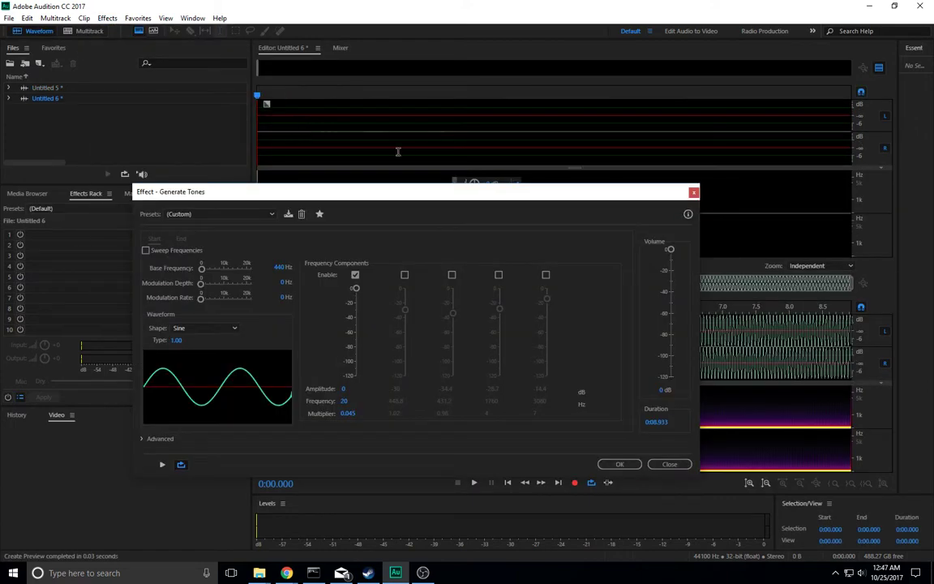
{"action": "left_click", "coordinate": [405, 275]}
{"action": "left_click", "coordinate": [451, 275]}
{"action": "left_click", "coordinate": [498, 275]}
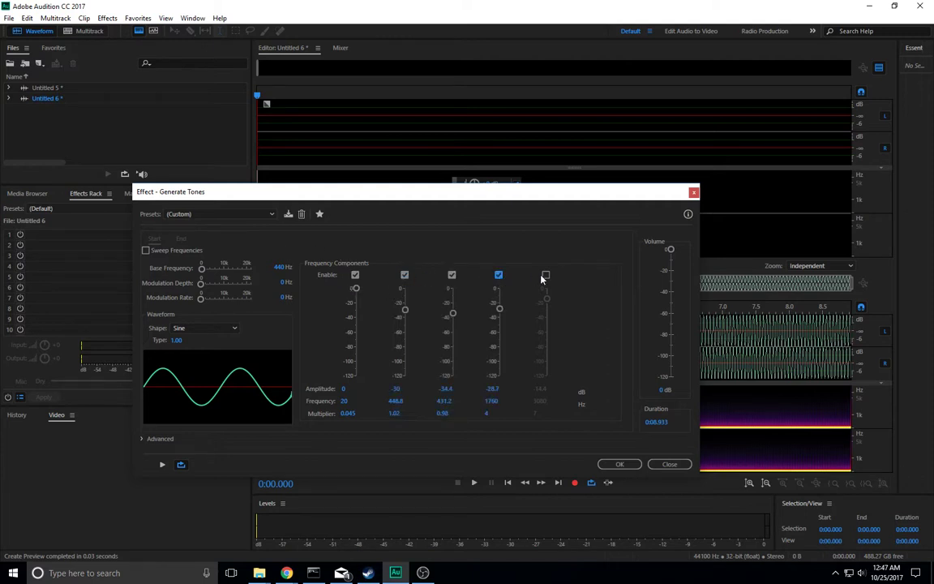
{"action": "left_click", "coordinate": [546, 276]}
{"action": "left_click", "coordinate": [545, 276]}
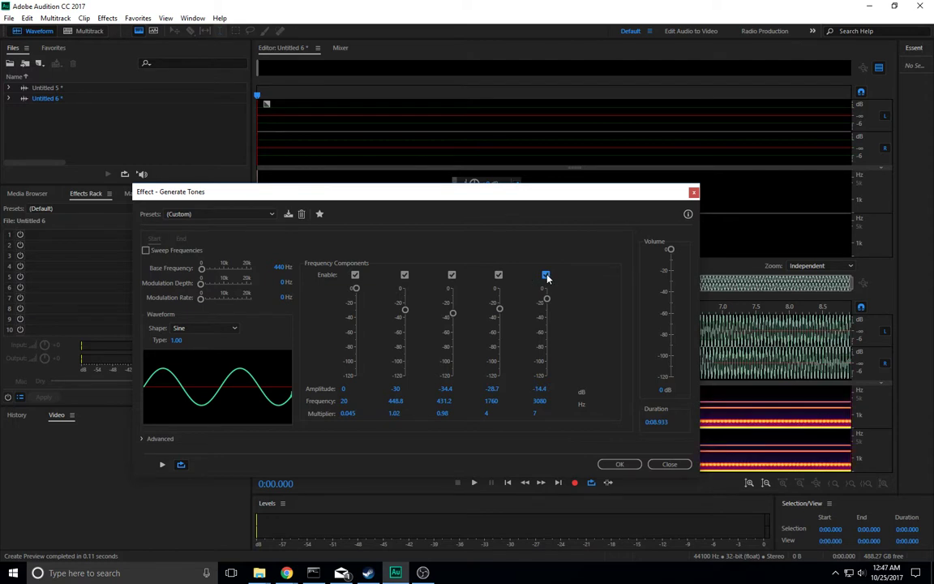
{"action": "left_click", "coordinate": [498, 275]}
{"action": "left_click", "coordinate": [451, 276]}
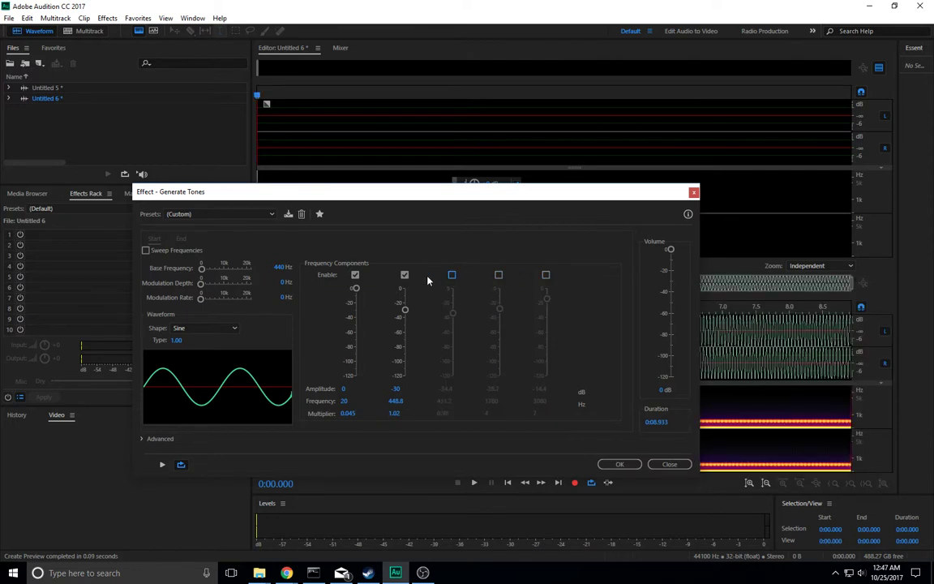
{"action": "left_click", "coordinate": [405, 276]}
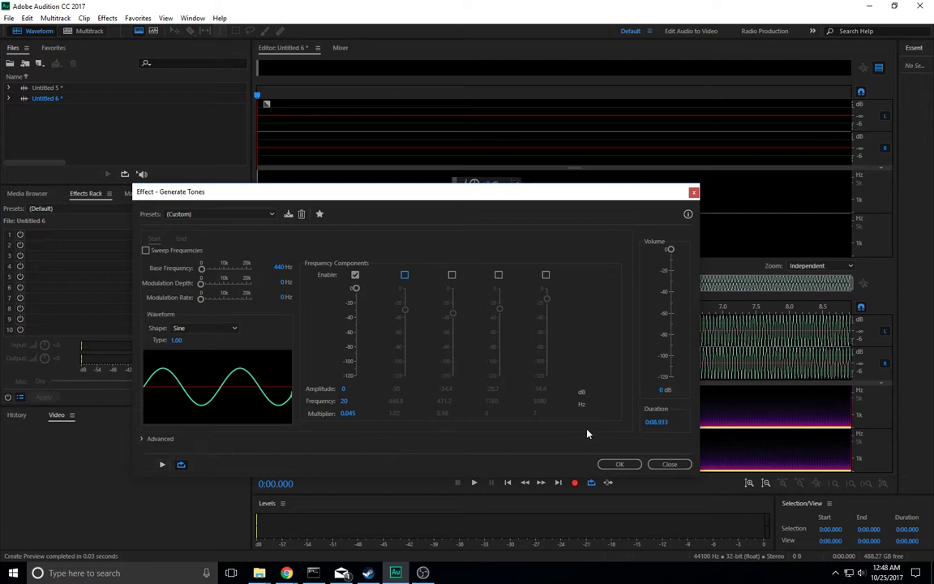
{"action": "left_click", "coordinate": [162, 463]}
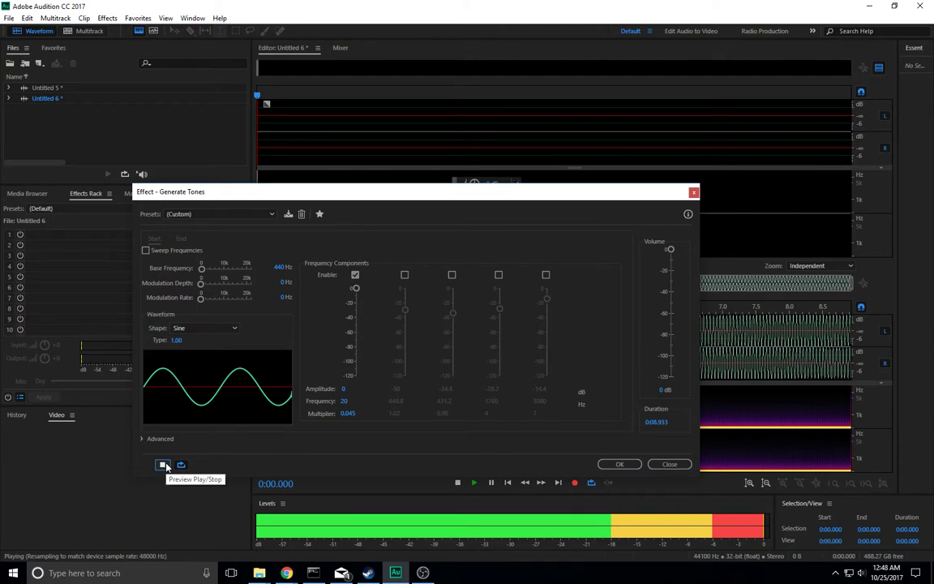
{"action": "left_click", "coordinate": [163, 465]}
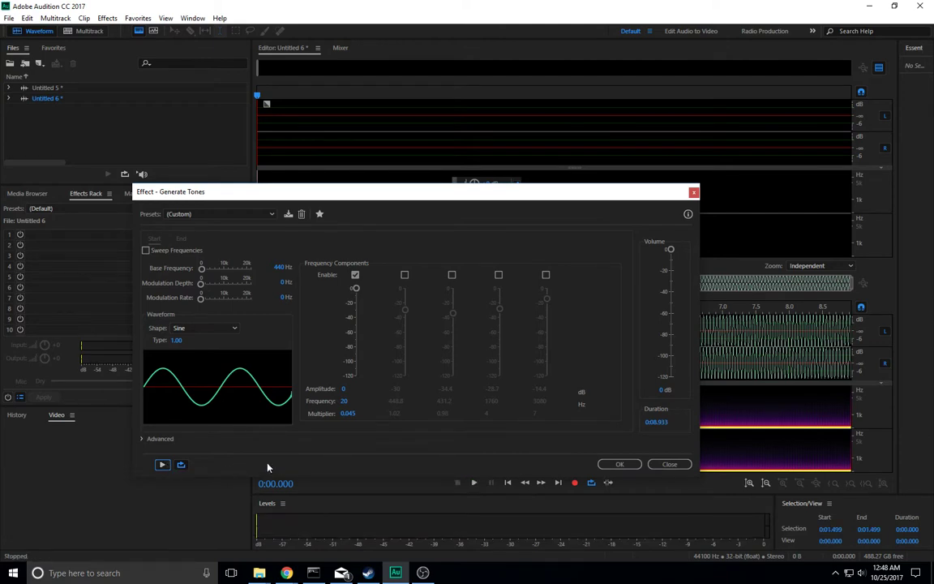
Generate the 8.933-second 20 Hz tone into Untitled 6, copy it, and return to Untitled 5
{"action": "left_click", "coordinate": [629, 467]}
{"action": "scroll", "coordinate": [420, 99], "scroll_direction": "up", "scroll_amount": 10}
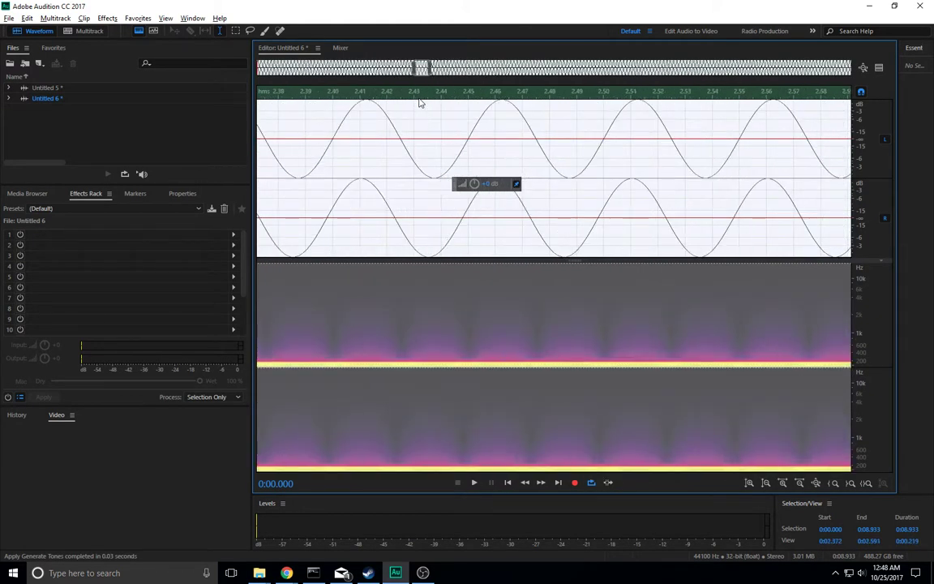
{"action": "scroll", "coordinate": [421, 103], "scroll_direction": "down", "scroll_amount": 10}
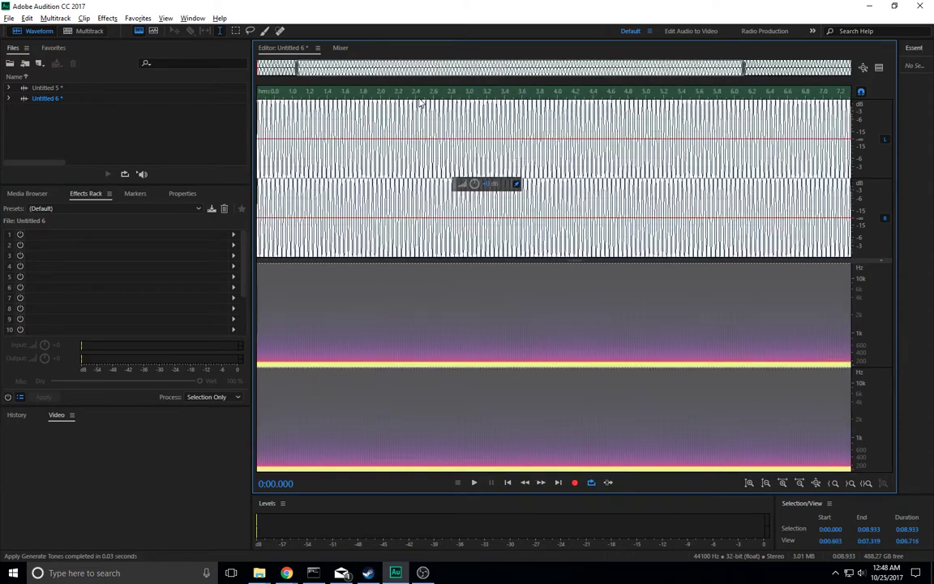
{"action": "left_click", "coordinate": [27, 17]}
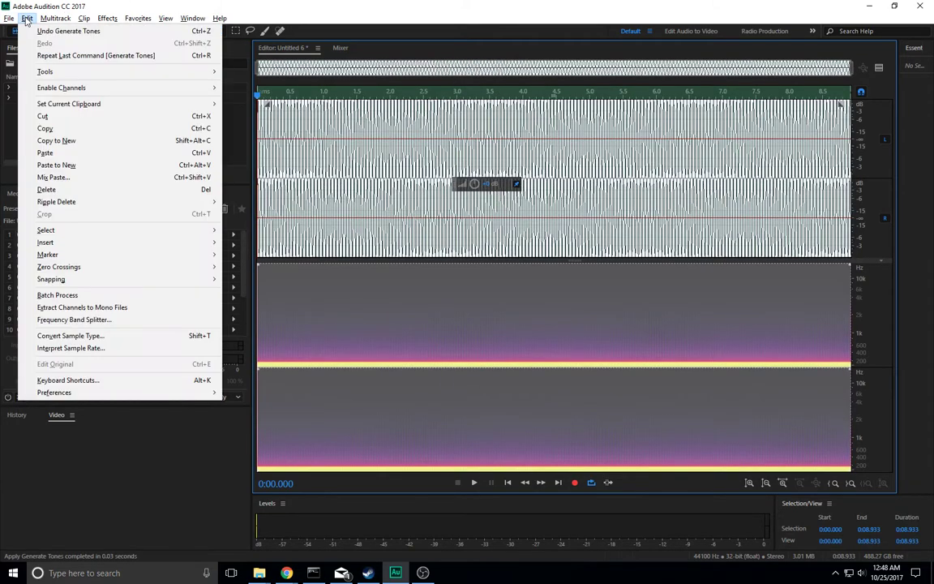
{"action": "left_click", "coordinate": [65, 128]}
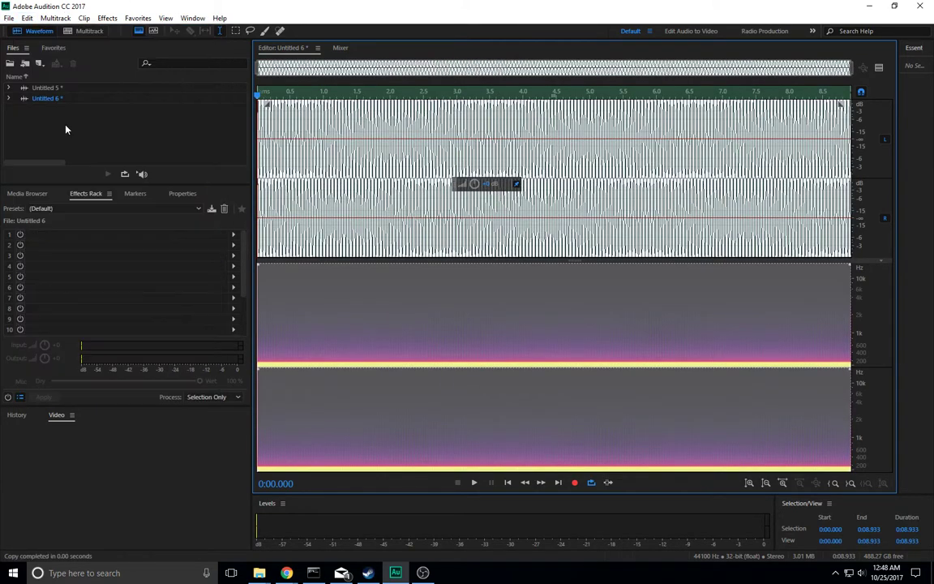
{"action": "left_click", "coordinate": [318, 49]}
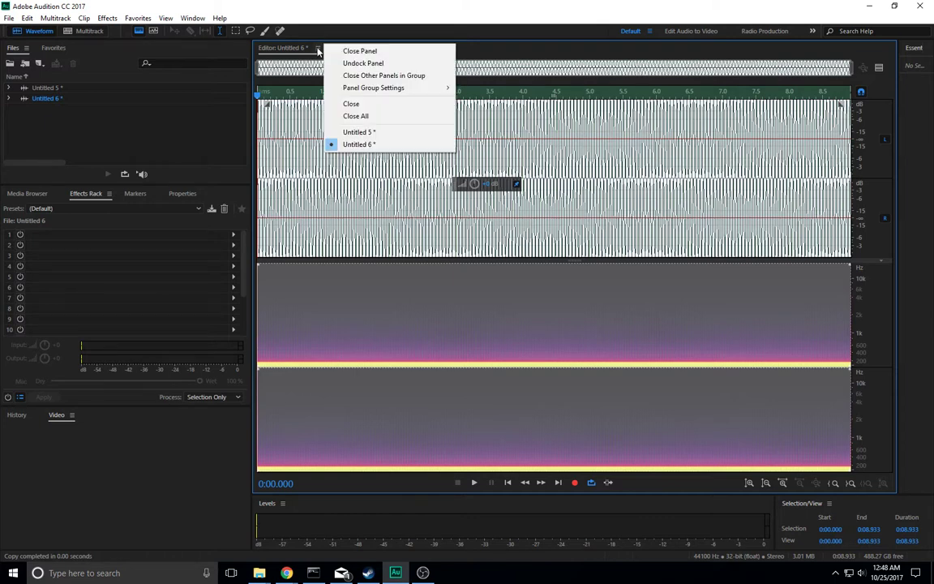
{"action": "left_click", "coordinate": [359, 133]}
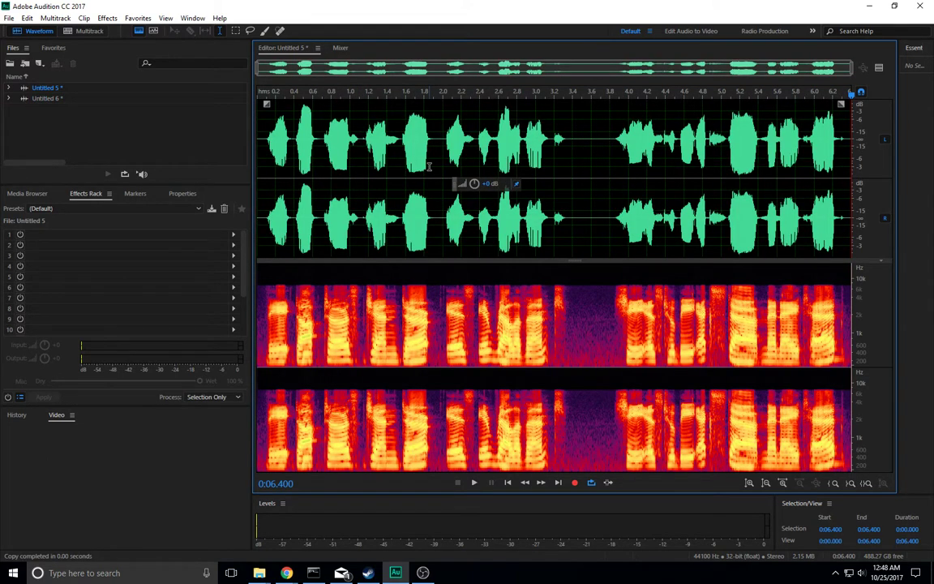
Select all of Untitled 5 and Mix Paste the tone using Modulate with Loop Paste enabled
{"action": "key", "text": "ctrl+a"}
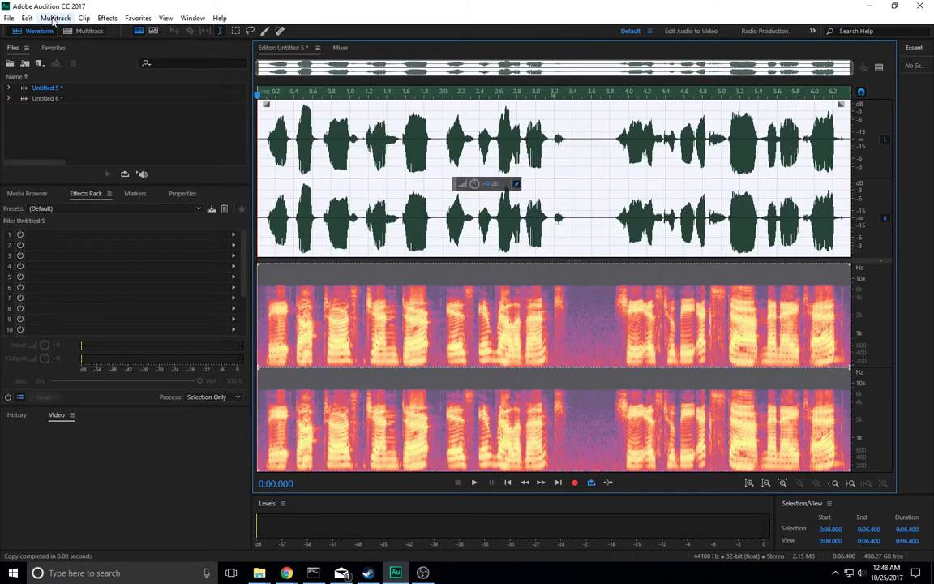
{"action": "left_click", "coordinate": [53, 18]}
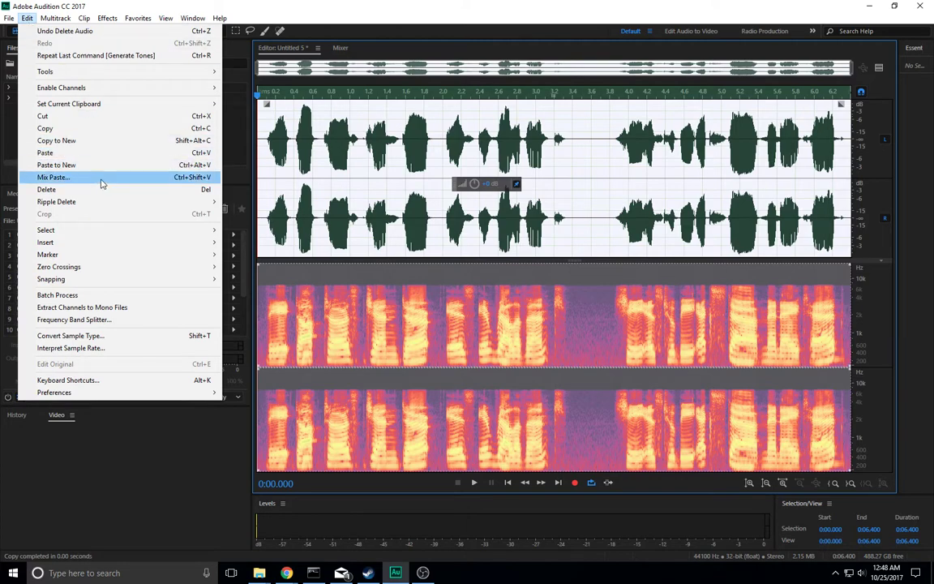
{"action": "left_click", "coordinate": [101, 182]}
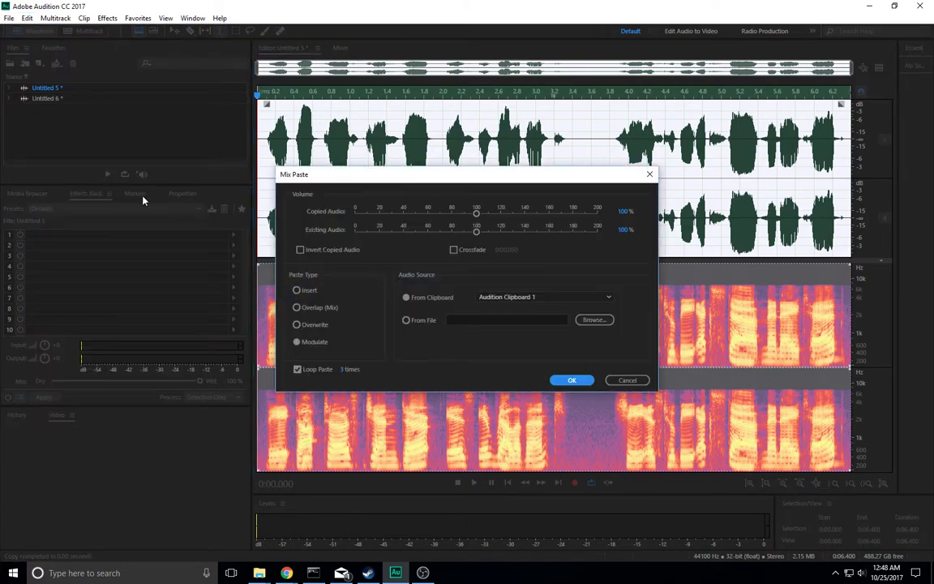
{"action": "left_click", "coordinate": [297, 342]}
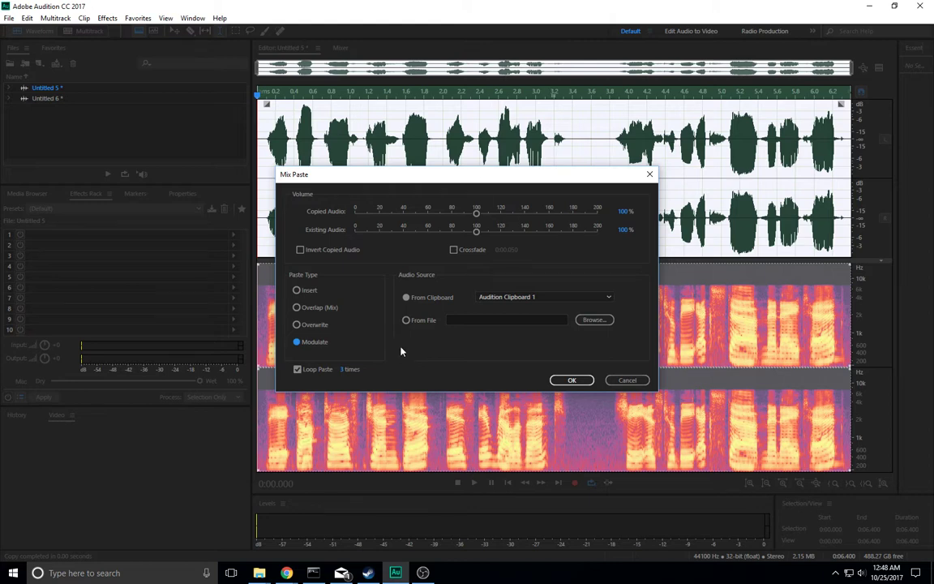
{"action": "left_click", "coordinate": [297, 370]}
{"action": "left_click", "coordinate": [571, 380]}
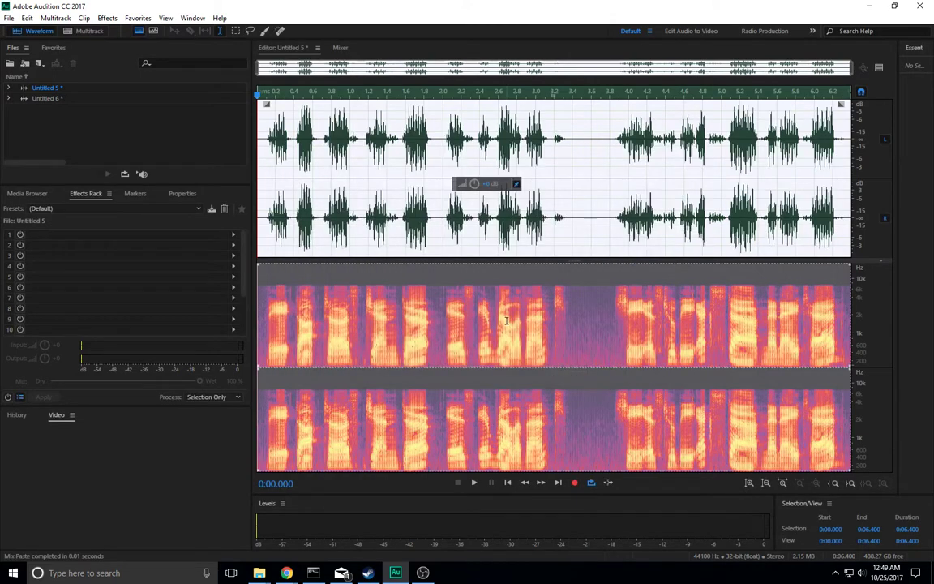
{"action": "key", "text": "space"}
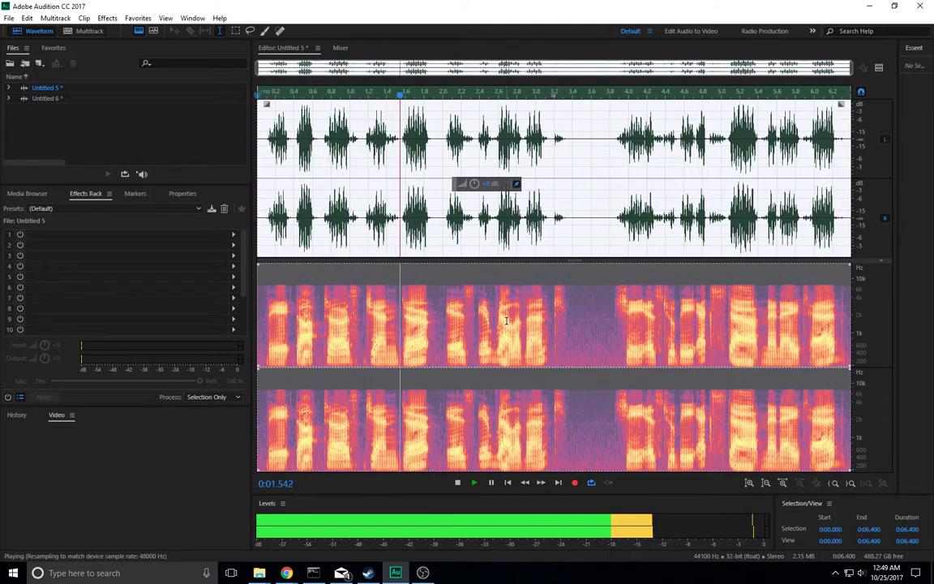
{"action": "key", "text": "space"}
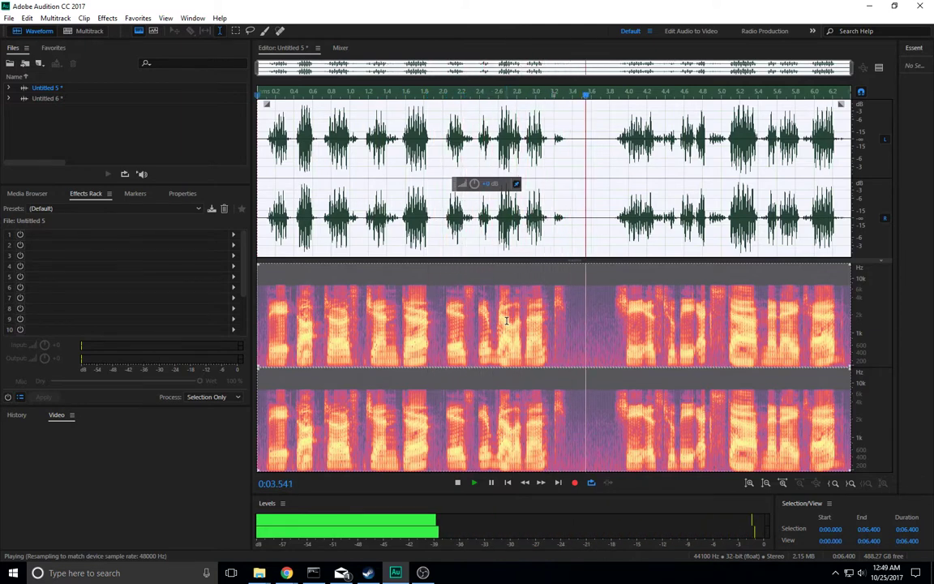